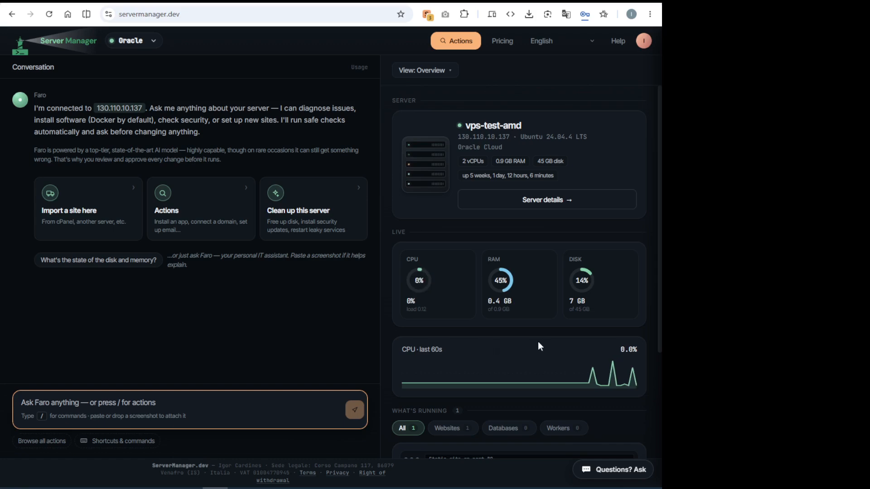
# Select the static site on port 80 among the server's running services.
pyautogui.scroll(-2, 524, 347)
pyautogui.scroll(-1, 524, 347)
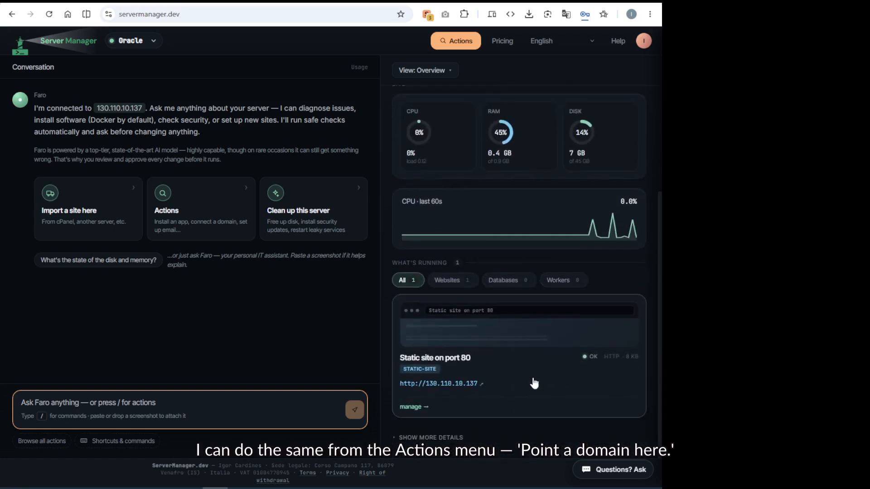
pyautogui.click(534, 383)
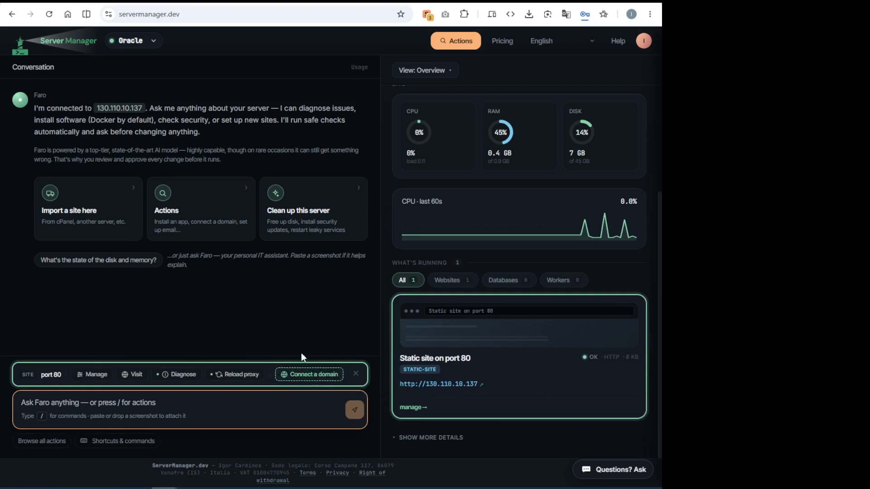
pyautogui.click(316, 378)
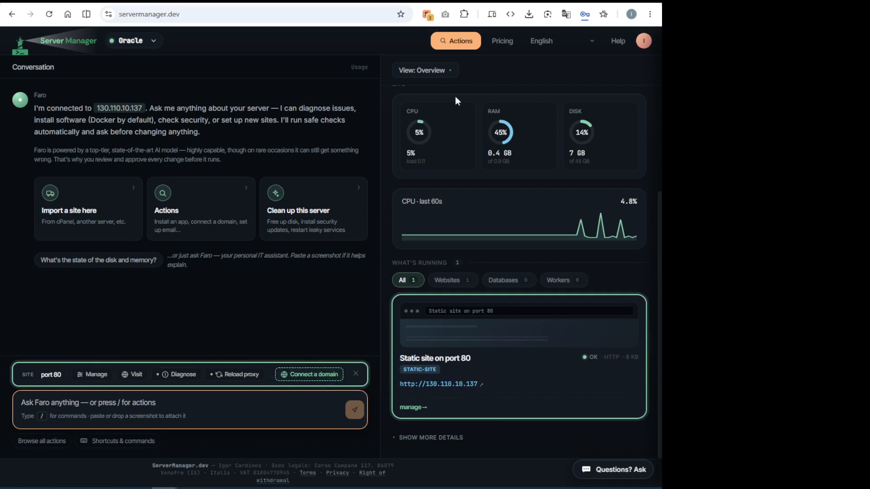
pyautogui.click(461, 41)
pyautogui.scroll(-3, 400, 258)
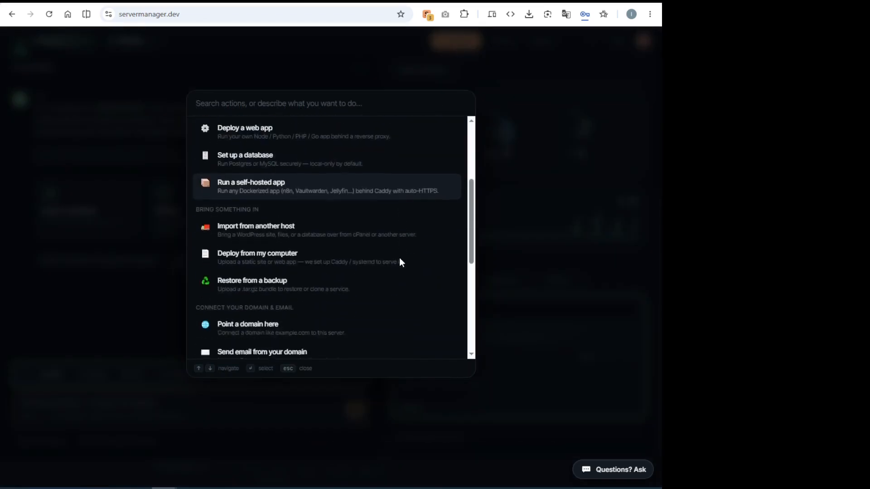
pyautogui.scroll(-2, 389, 259)
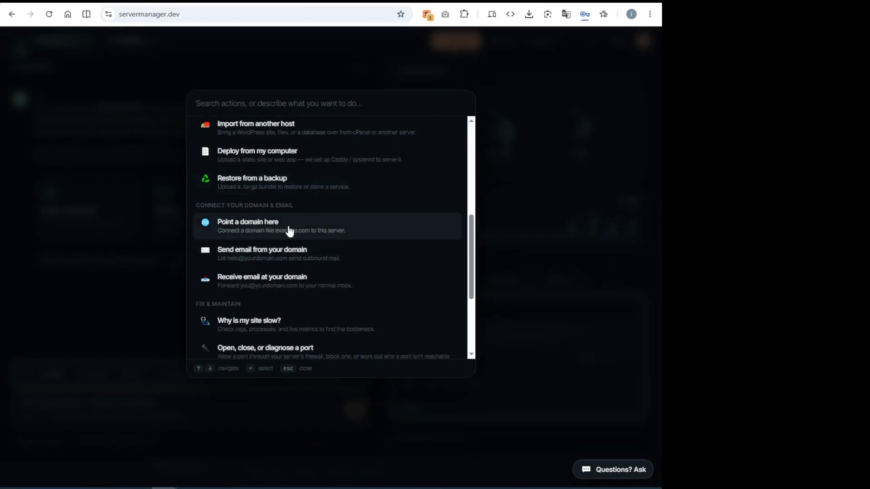
pyautogui.click(141, 308)
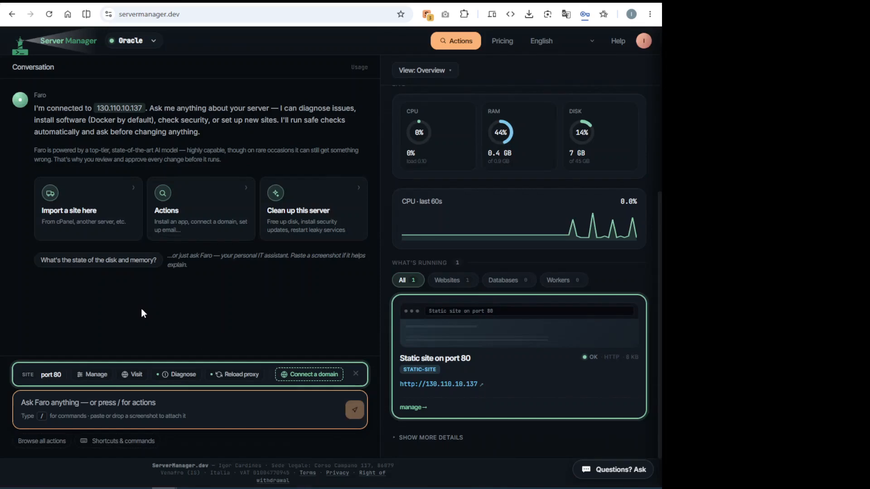
# Start connecting a domain to the port 80 site and submit sample-website.xyz as the domain.
pyautogui.click(292, 376)
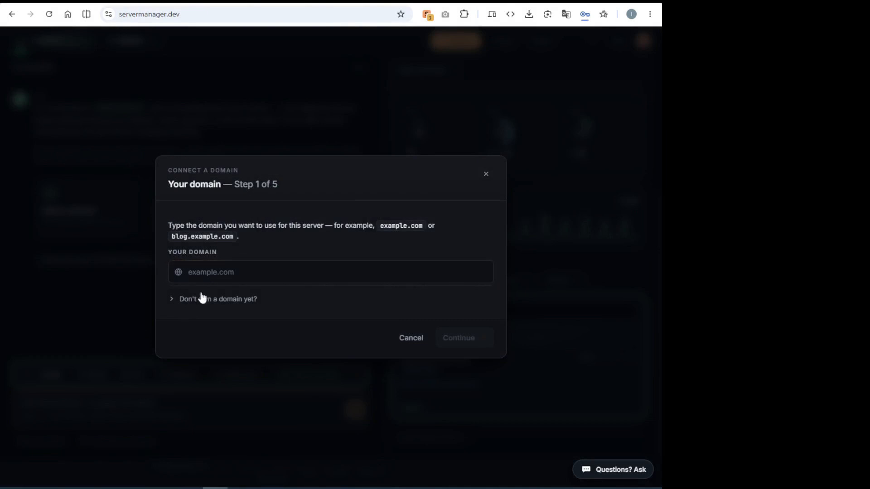
pyautogui.click(234, 276)
pyautogui.write('sample-website.xyz')
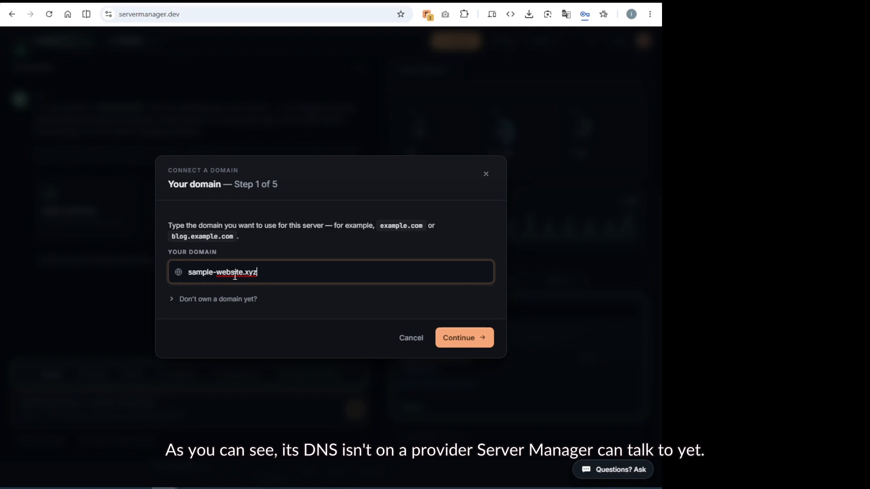
pyautogui.click(468, 343)
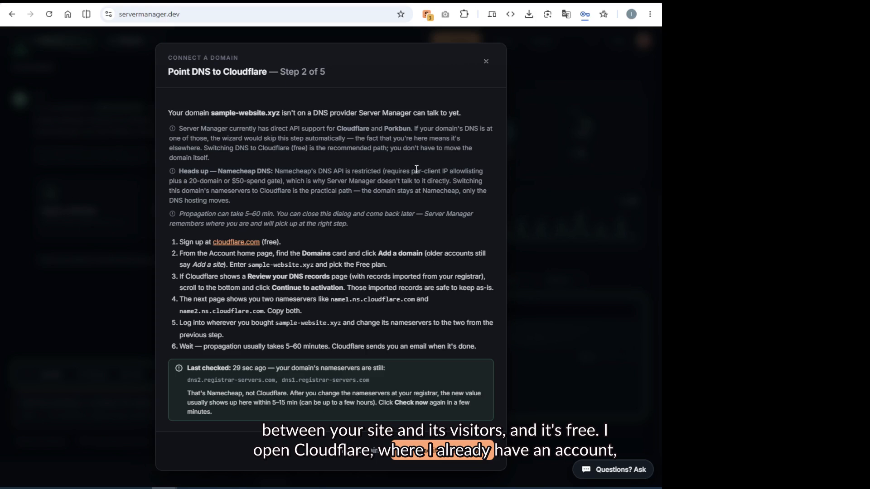
# Switch to Cloudflare and connect the existing domain sample-website.xyz with the default configuration on the Free plan.
pyautogui.click(278, 3)
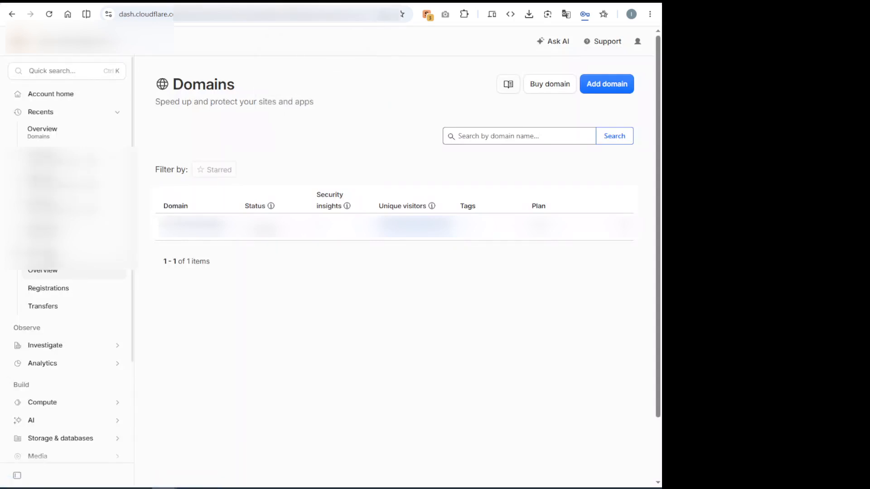
pyautogui.scroll(-2, 67, 317)
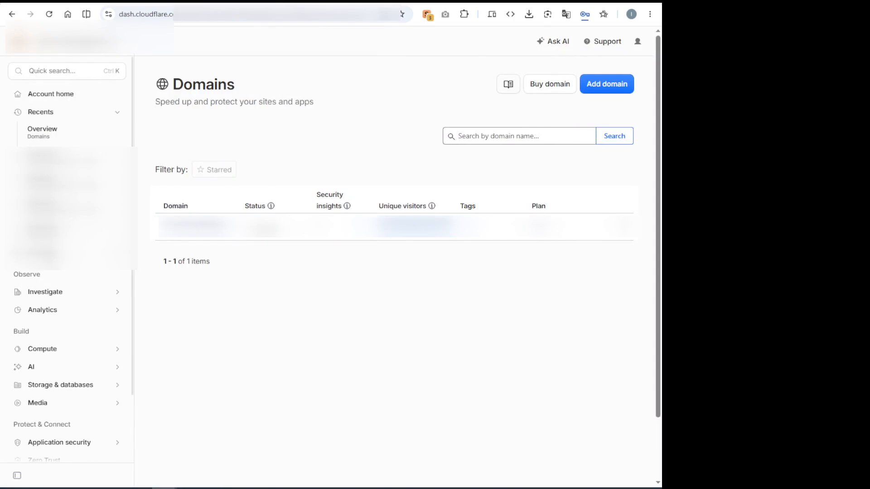
pyautogui.click(614, 87)
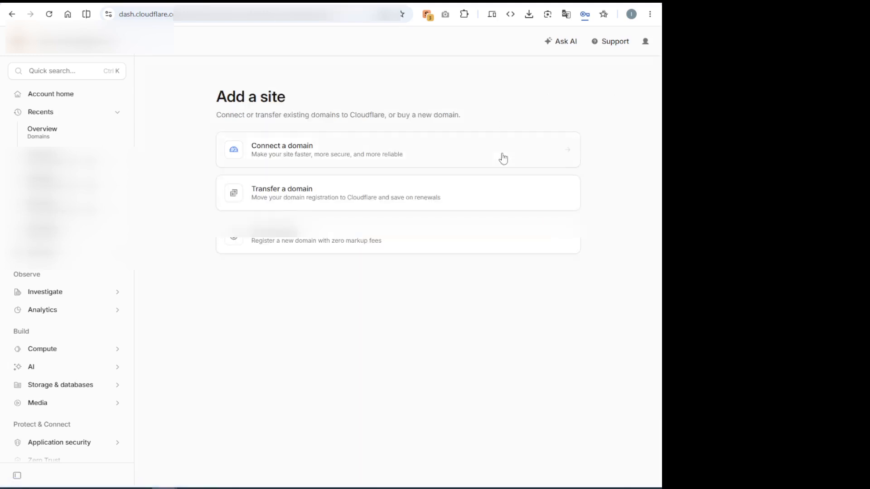
pyautogui.click(297, 151)
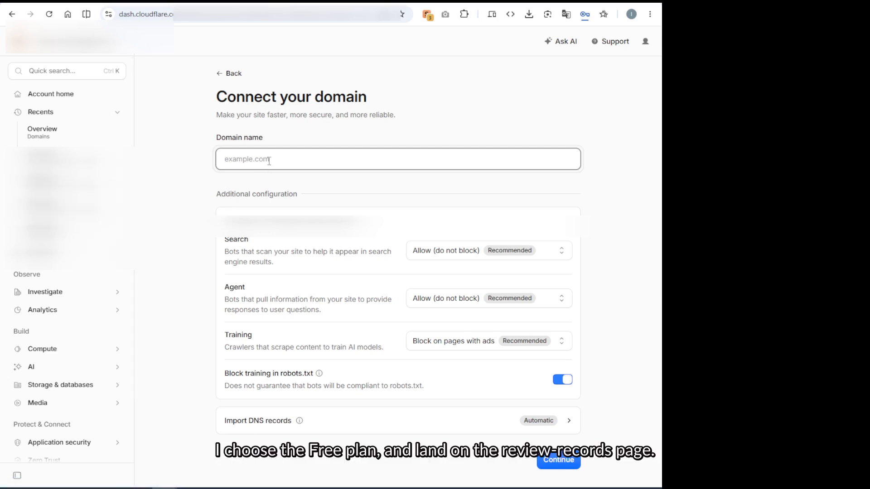
pyautogui.write('sample-website.xyz')
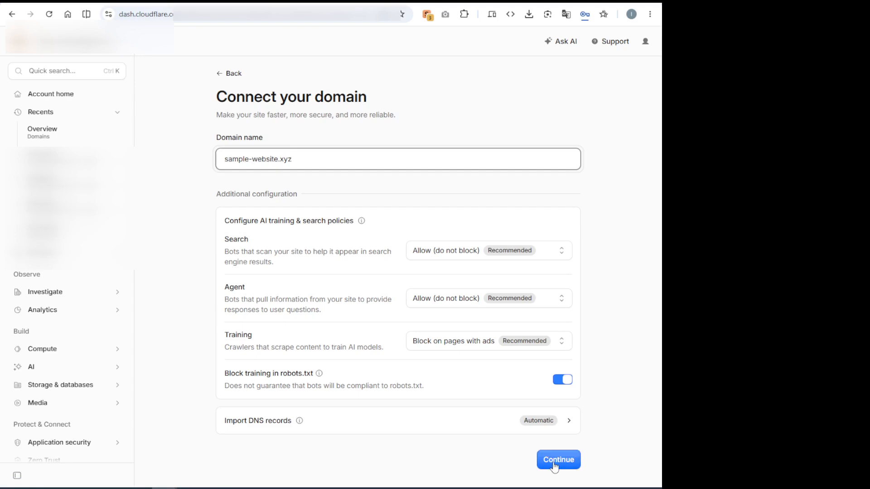
pyautogui.click(554, 460)
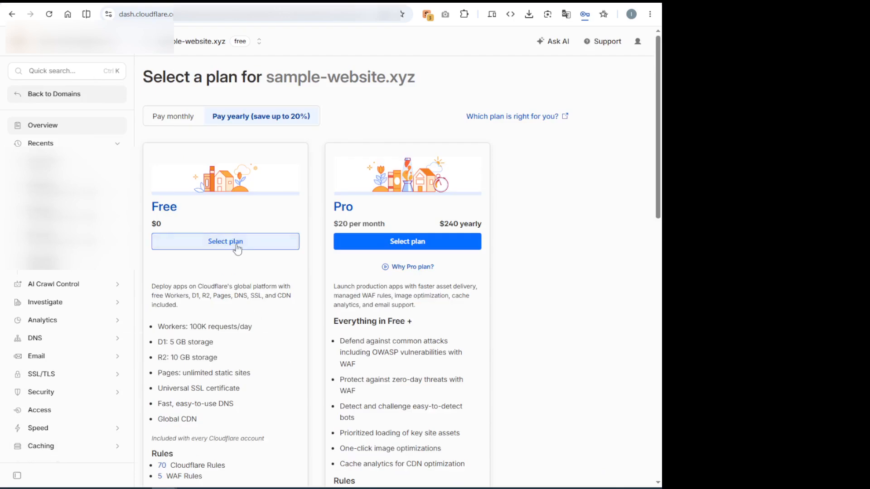
pyautogui.click(222, 243)
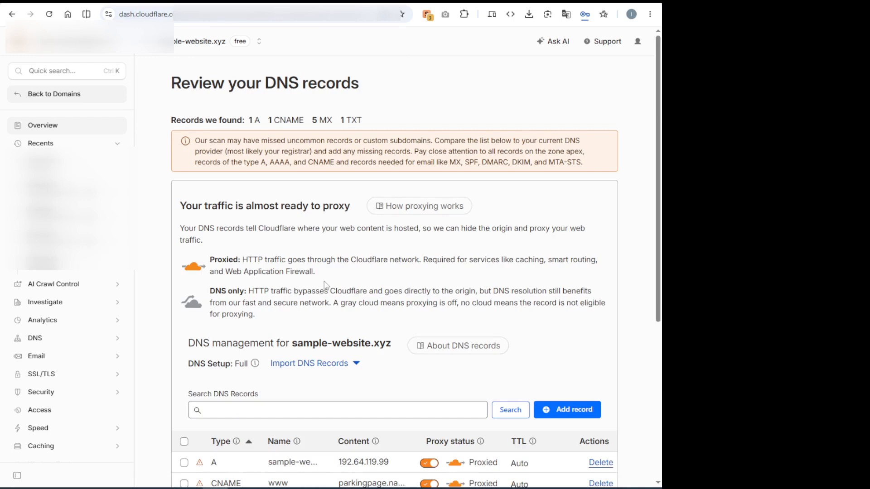
# Continue to activation with the imported DNS records and copy the two assigned Cloudflare nameservers.
pyautogui.scroll(-5, 323, 277)
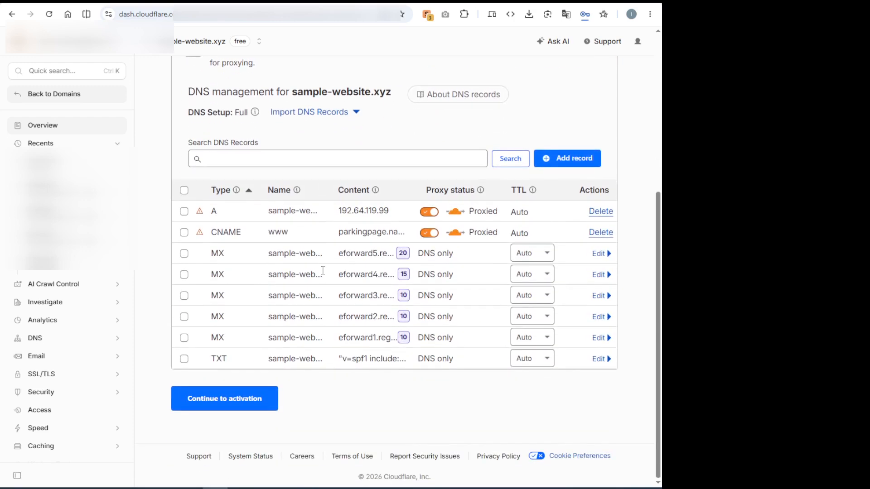
pyautogui.click(241, 402)
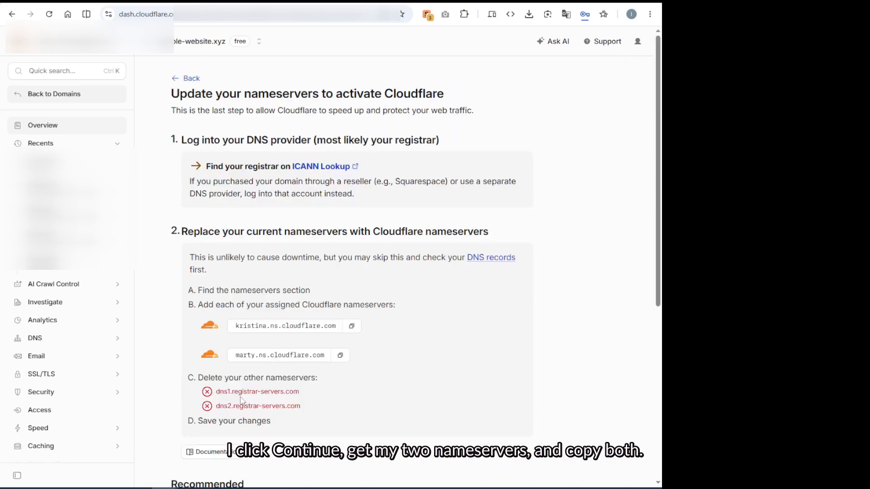
pyautogui.scroll(-1, 223, 278)
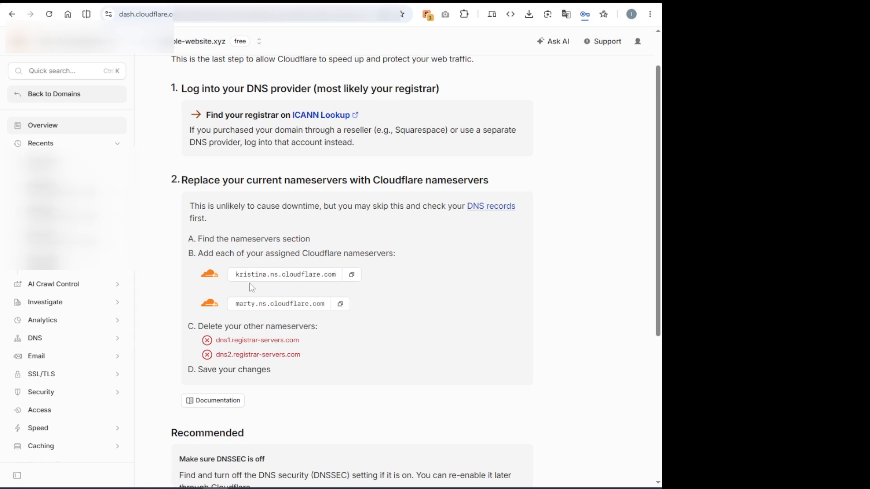
pyautogui.moveTo(228, 275); pyautogui.dragTo(388, 316)
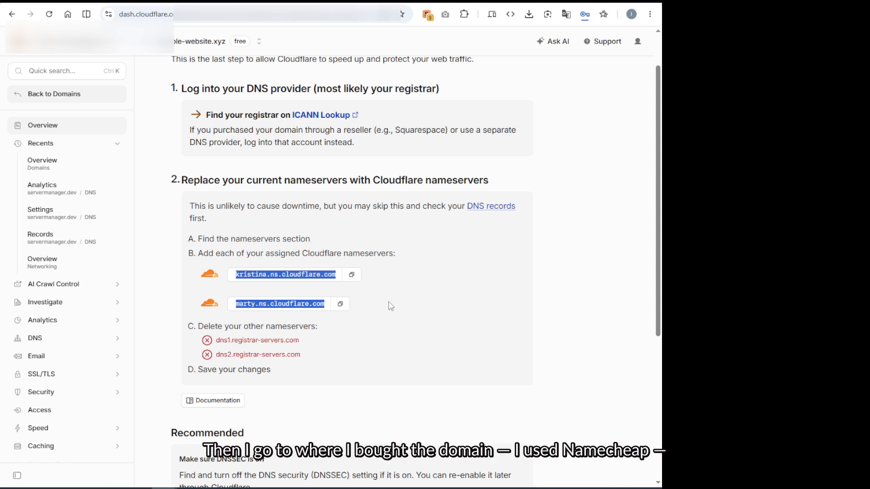
# Switch to Namecheap and open the management page of sample-website.xyz from the domain list.
pyautogui.click(284, 2)
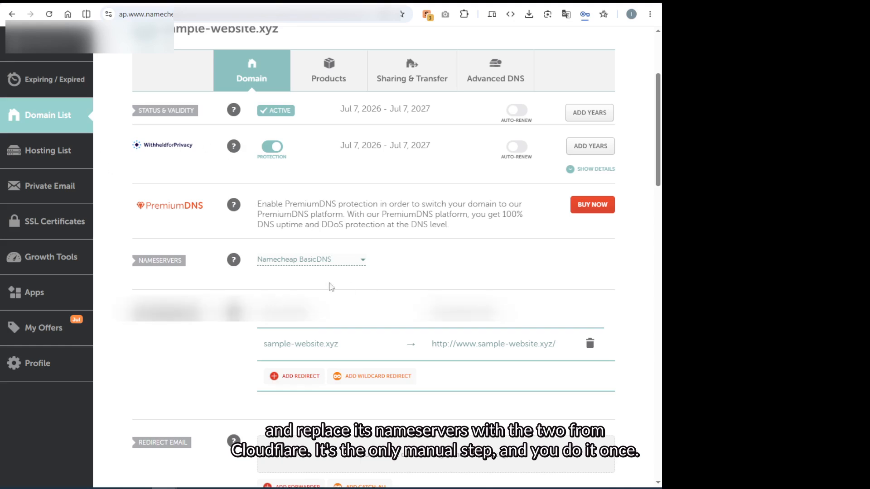
pyautogui.click(46, 124)
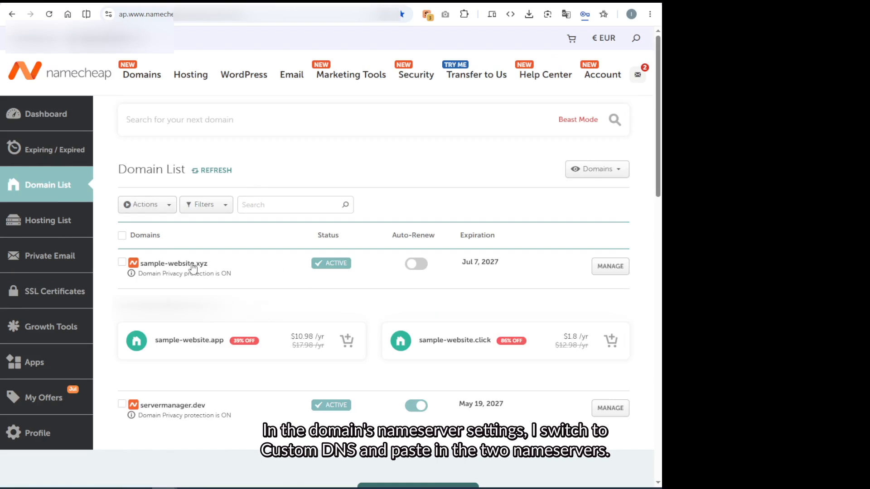
pyautogui.click(599, 271)
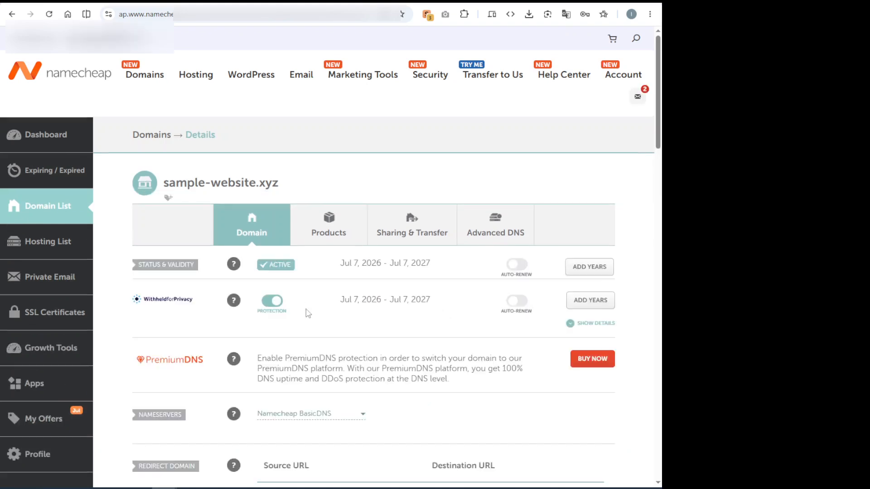
# Change the domain's nameservers to Custom DNS with kristina.ns.cloudflare.com and marty.ns.cloudflare.com, and save them.
pyautogui.scroll(-3, 308, 313)
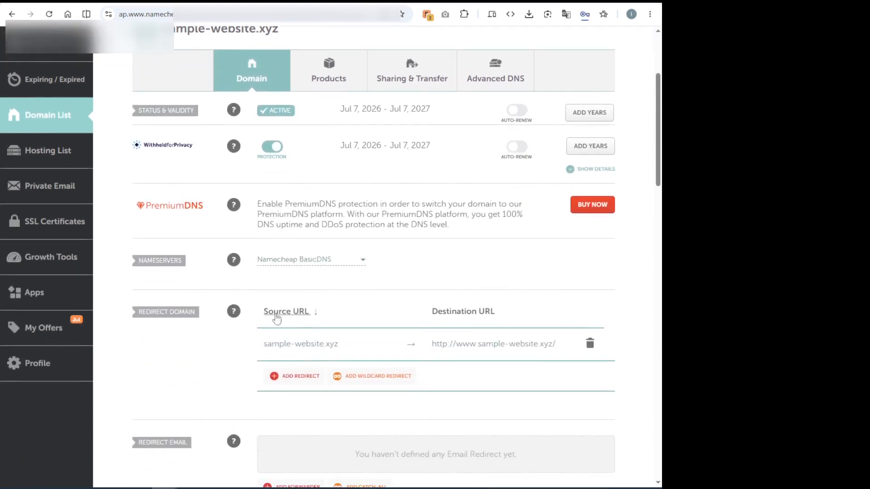
pyautogui.moveTo(131, 264); pyautogui.dragTo(195, 264)
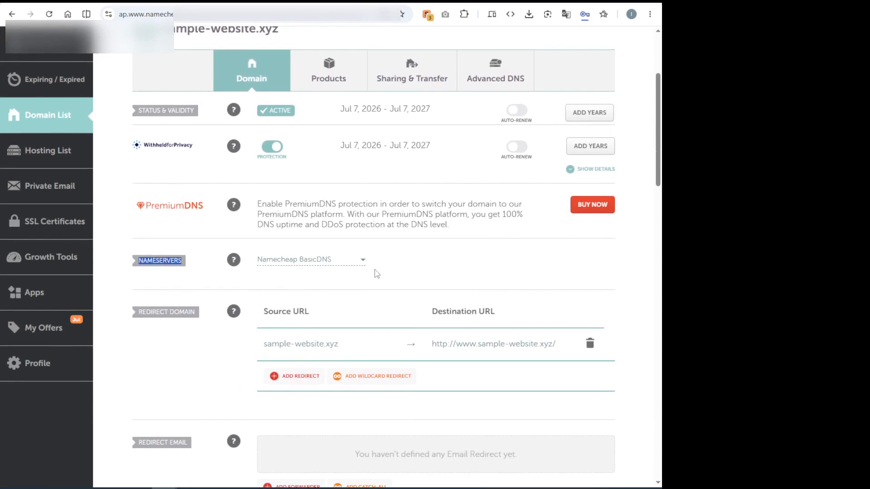
pyautogui.click(362, 260)
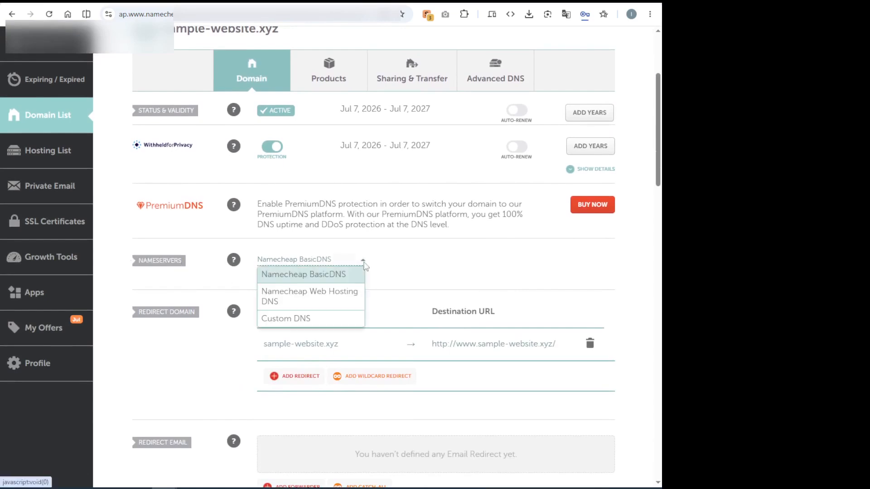
pyautogui.click(301, 319)
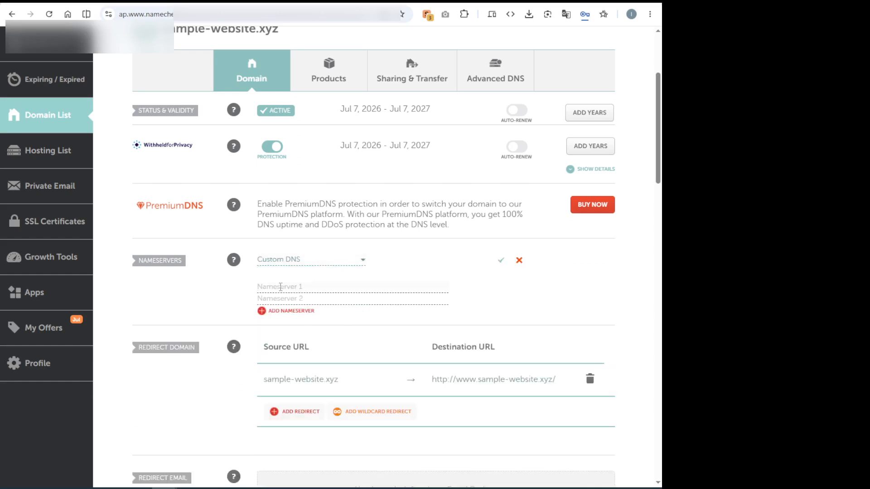
pyautogui.write('kristina.ns.cloudflare.com')
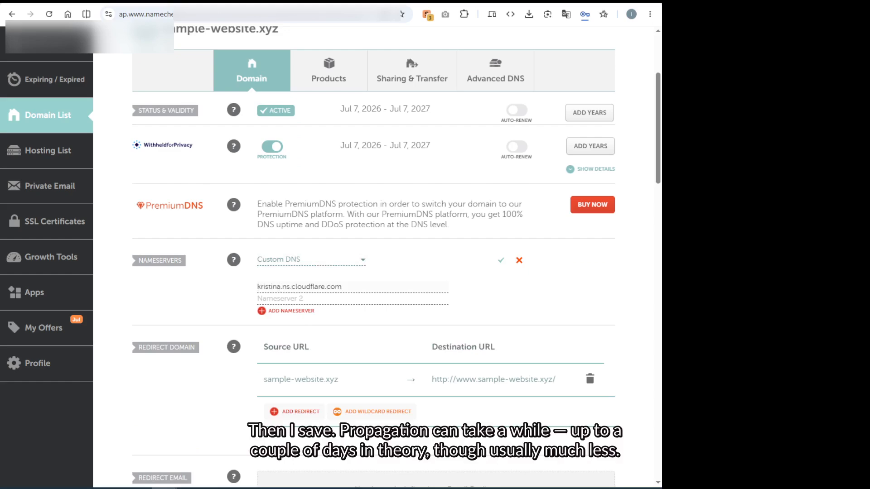
pyautogui.click(350, 298)
pyautogui.write('marty.ns.cloudflare.com')
pyautogui.click(501, 260)
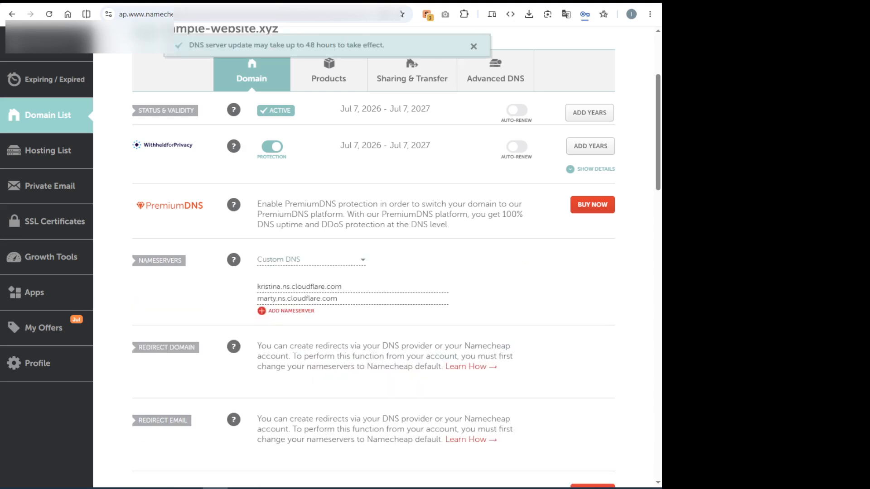
pyautogui.moveTo(189, 45); pyautogui.dragTo(389, 45)
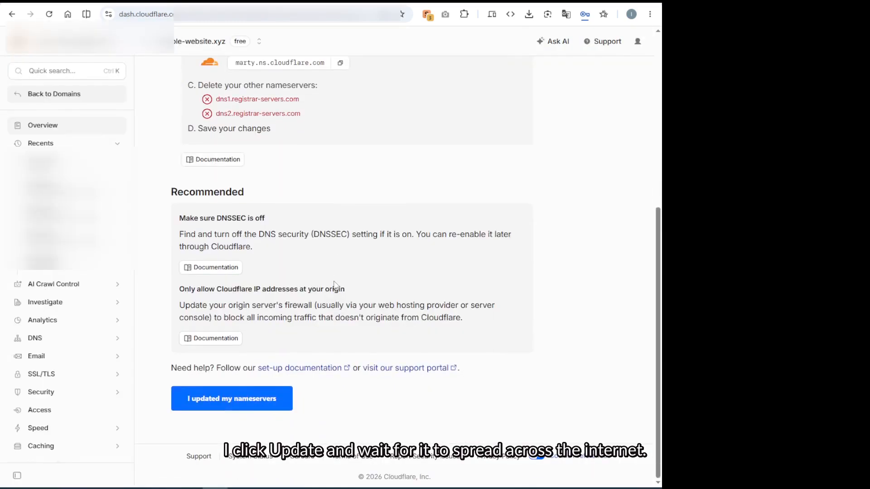
# Confirm in Cloudflare that the nameservers were updated and review the domain's overview page.
pyautogui.click(249, 398)
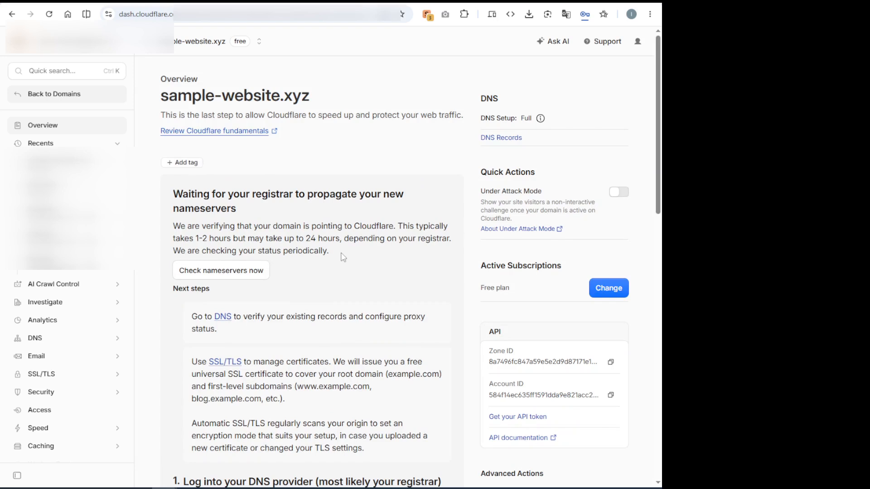
pyautogui.scroll(-2, 342, 257)
pyautogui.scroll(-5, 343, 256)
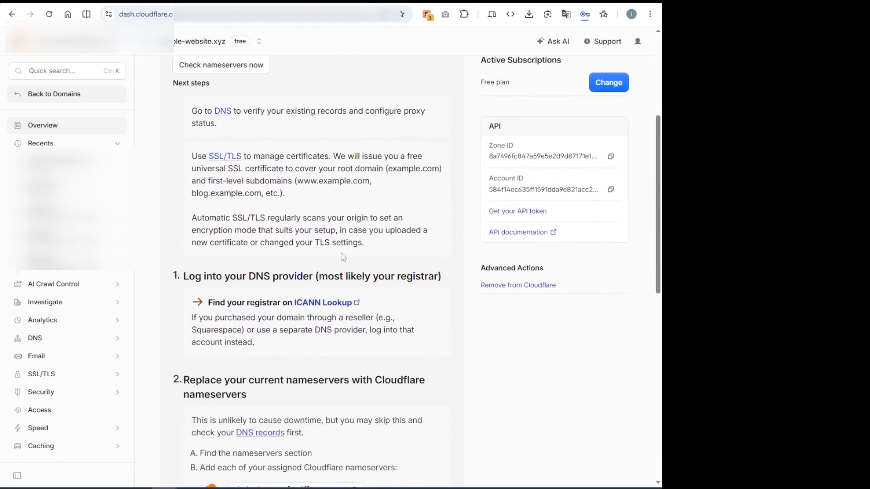
pyautogui.scroll(-7, 343, 257)
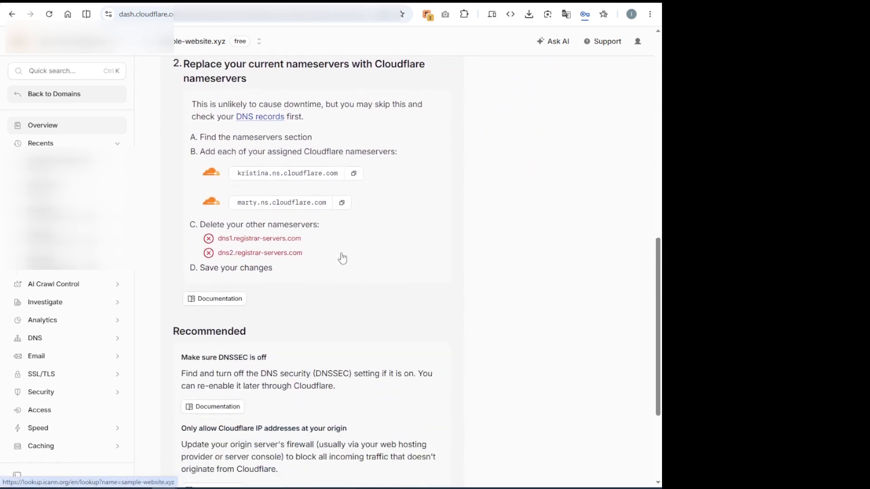
pyautogui.scroll(8, 343, 257)
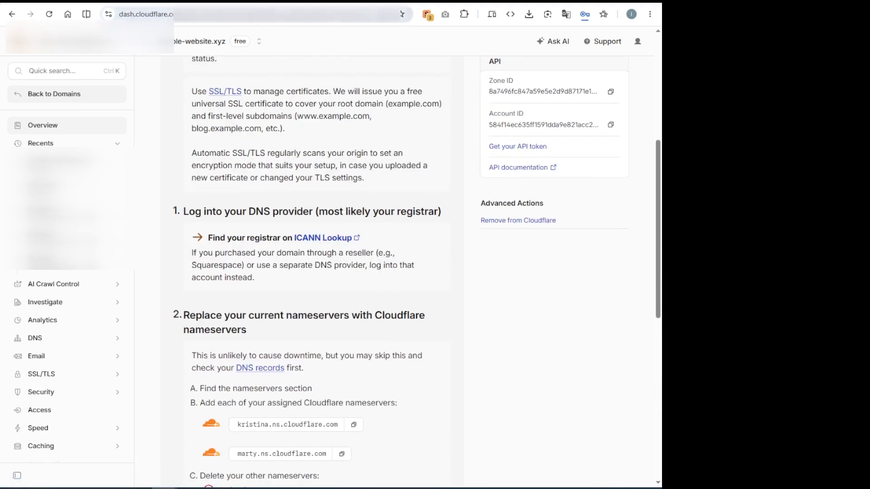
# Switch to Server Manager and recheck whether the nameservers of sample-website.xyz point to Cloudflare until the wizard moves on.
pyautogui.click(267, 2)
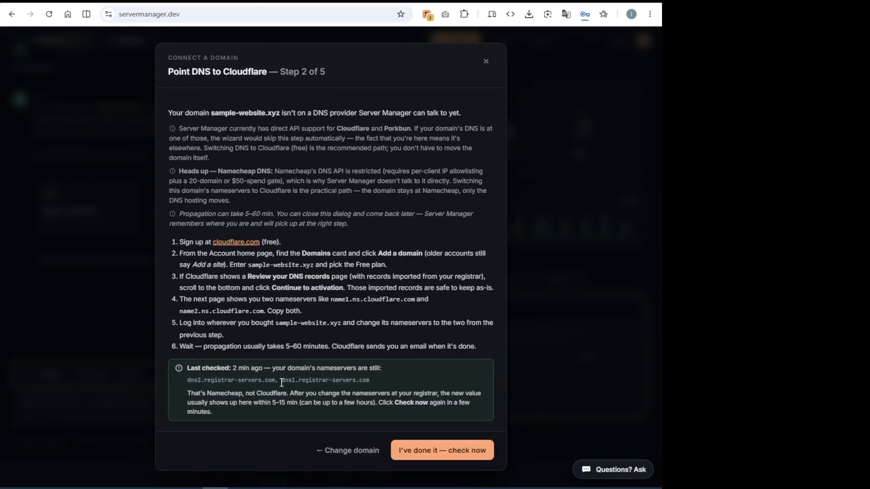
pyautogui.click(444, 455)
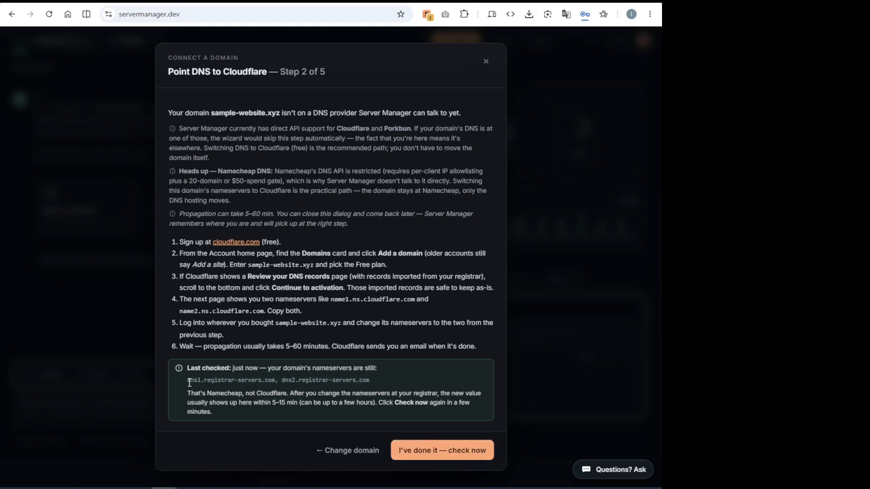
pyautogui.moveTo(189, 382); pyautogui.dragTo(376, 379)
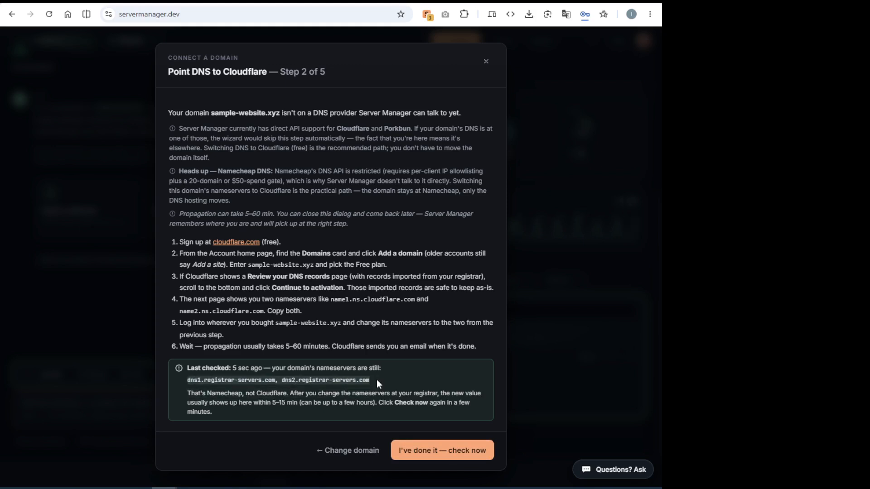
pyautogui.click(364, 400)
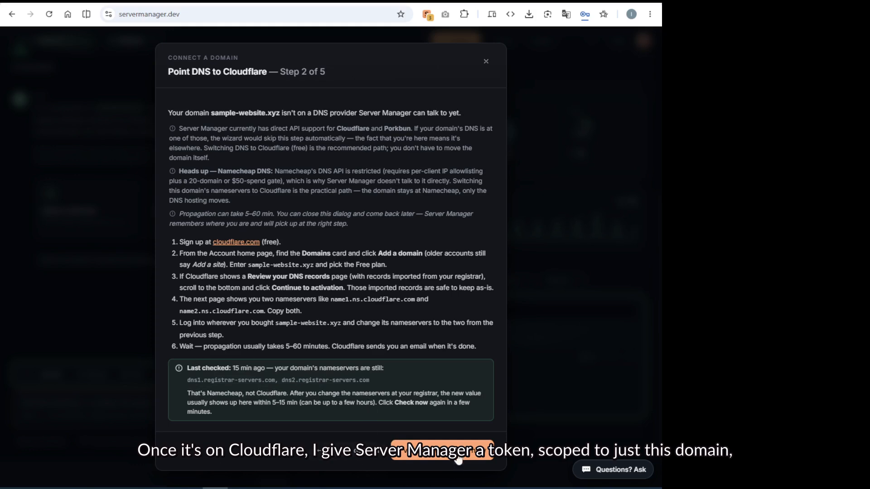
pyautogui.click(441, 450)
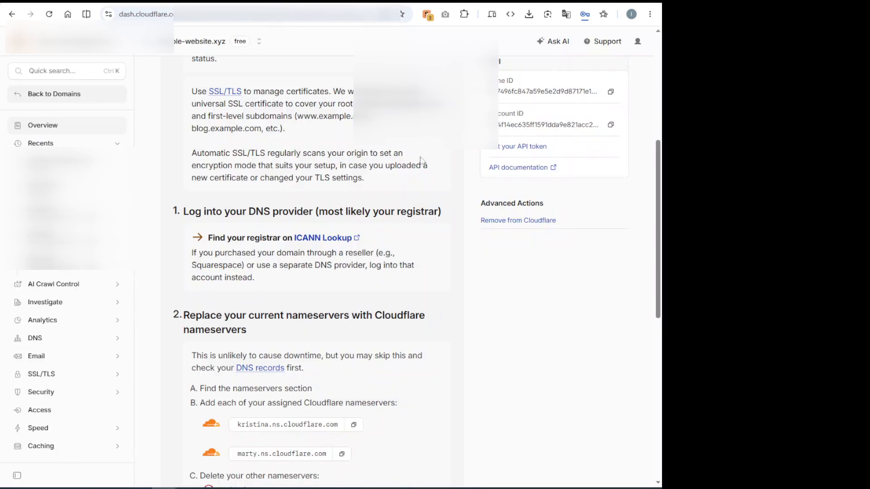
# In the Cloudflare profile's API tokens, start a new token from the Edit zone DNS template.
pyautogui.click(638, 44)
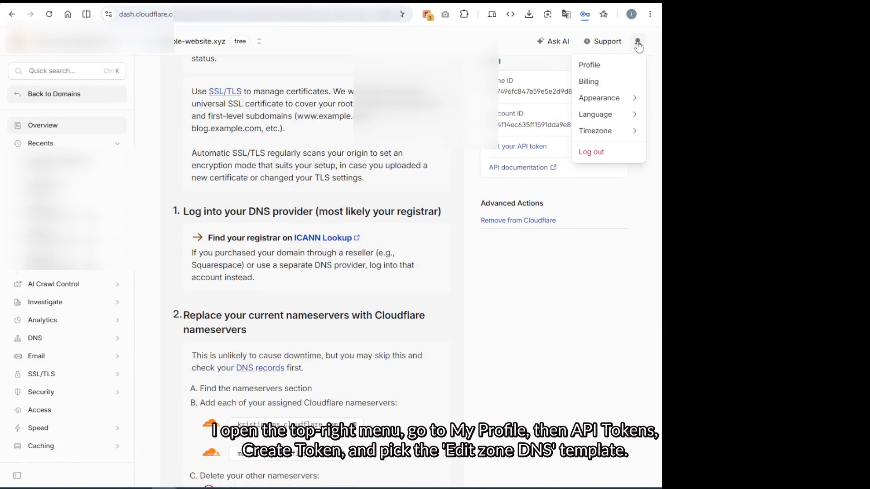
pyautogui.click(600, 69)
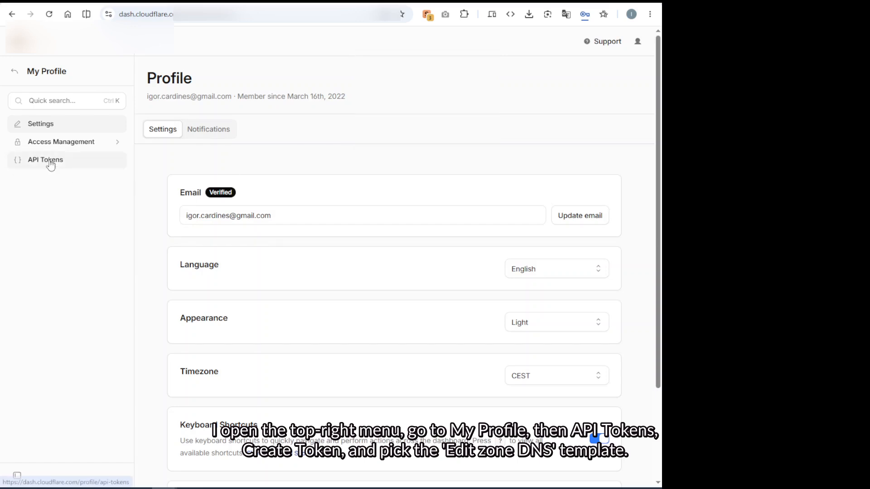
pyautogui.click(51, 165)
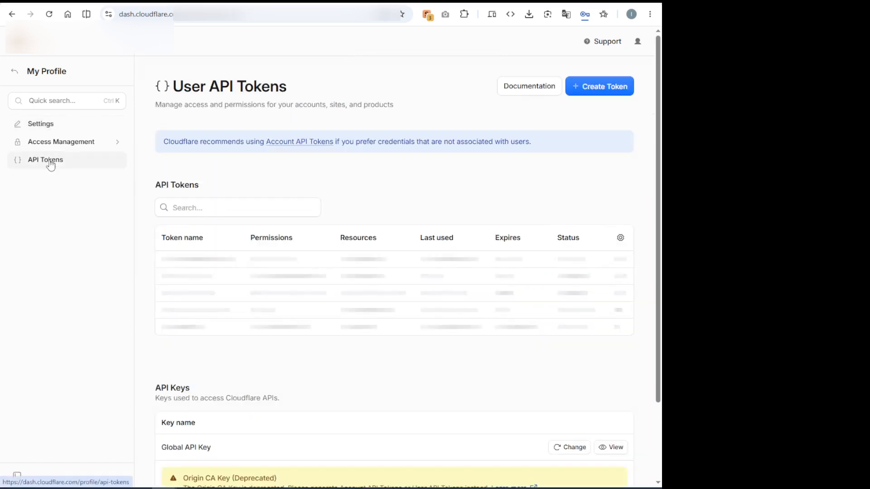
pyautogui.click(603, 89)
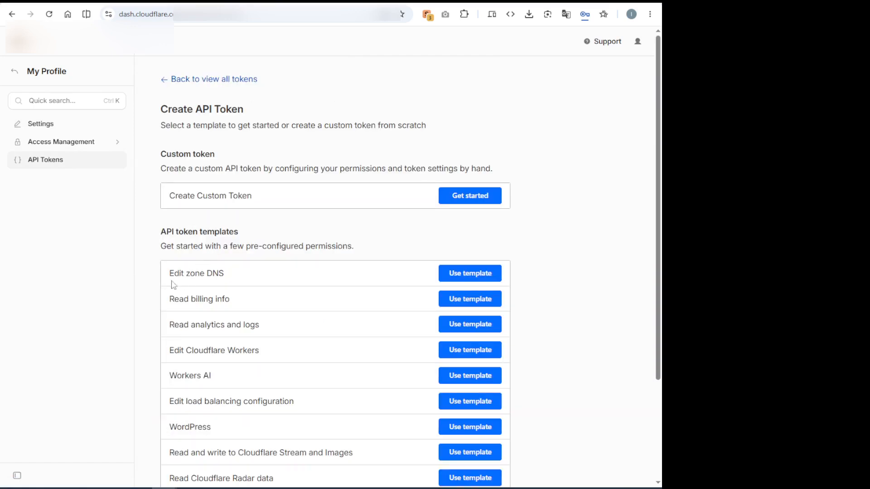
pyautogui.moveTo(168, 273); pyautogui.dragTo(237, 278)
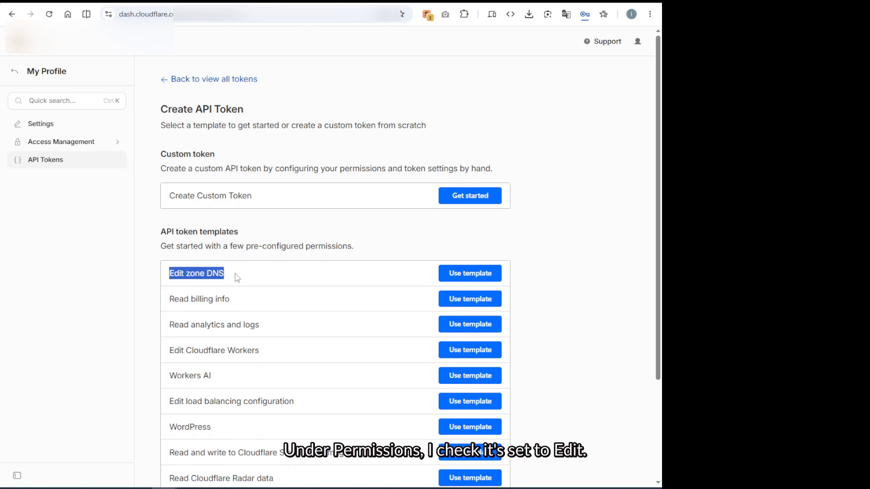
pyautogui.click(469, 280)
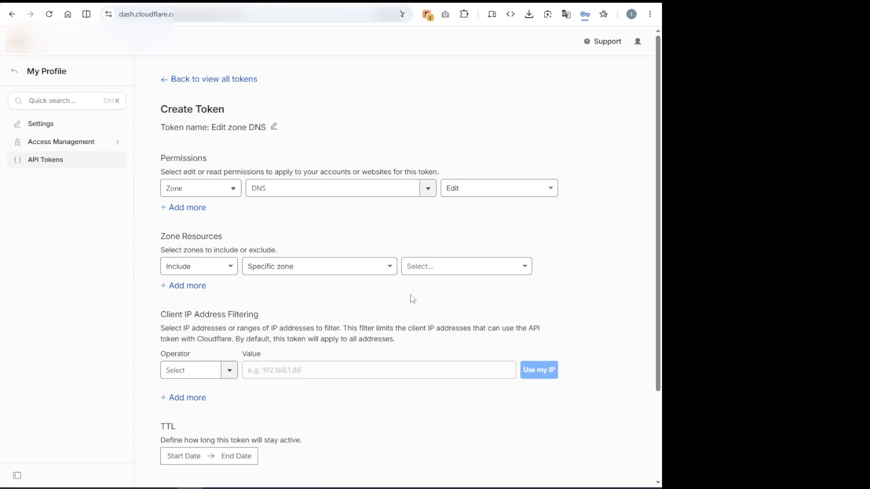
# Restrict the token's zone resources to the specific zone sample-website.xyz, leave its lifetime unset, and create the token.
pyautogui.click(453, 269)
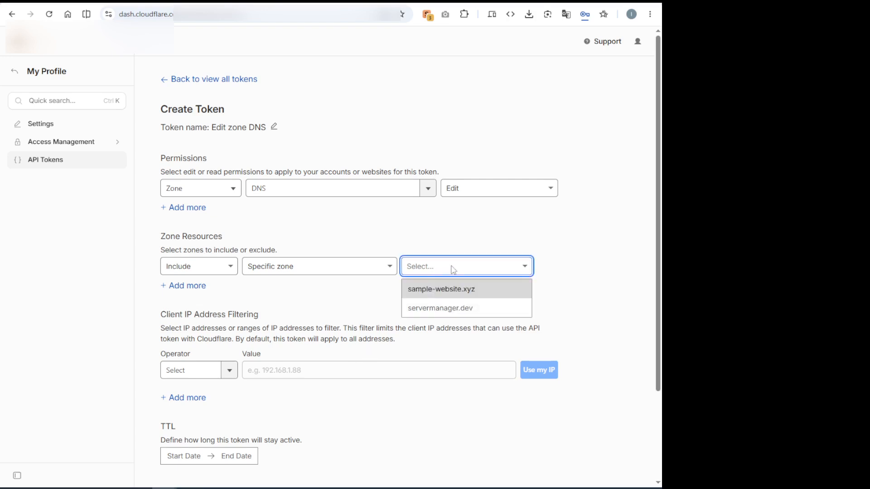
pyautogui.click(449, 295)
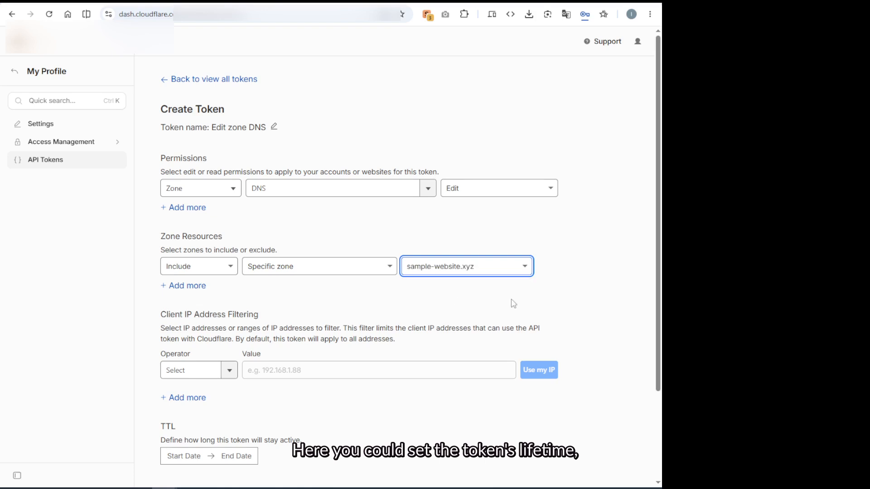
pyautogui.scroll(-1, 379, 374)
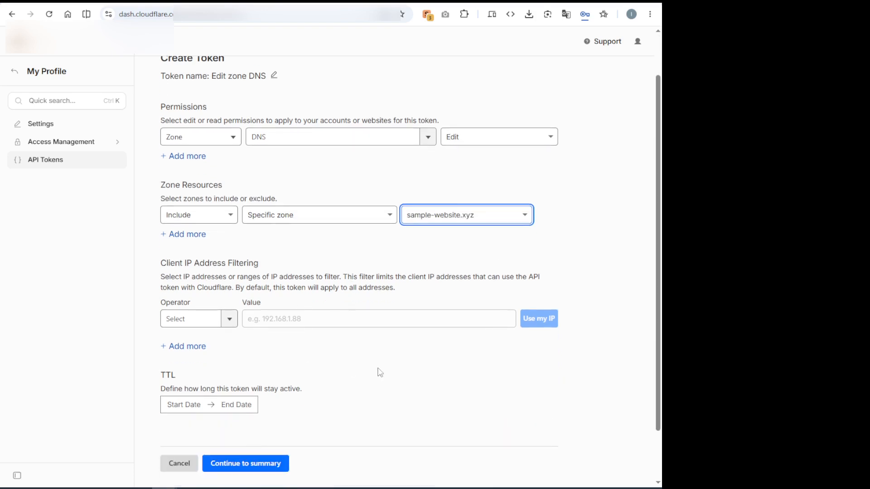
pyautogui.scroll(-1, 390, 363)
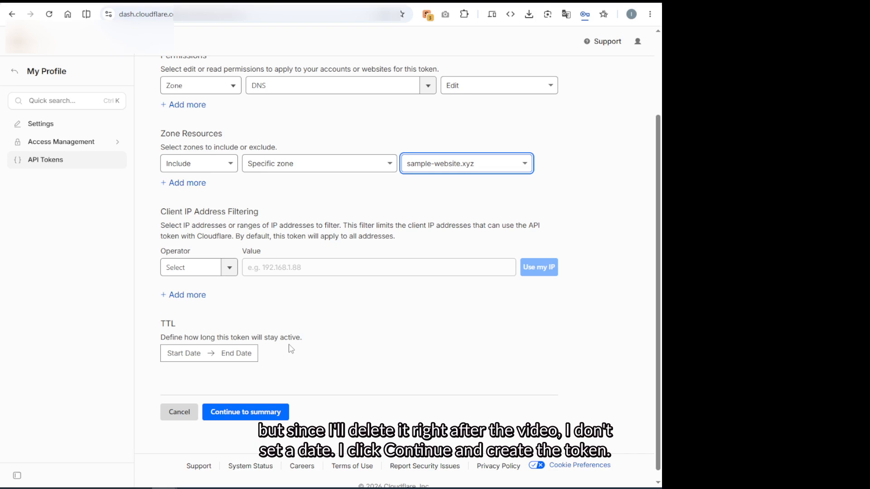
pyautogui.click(263, 413)
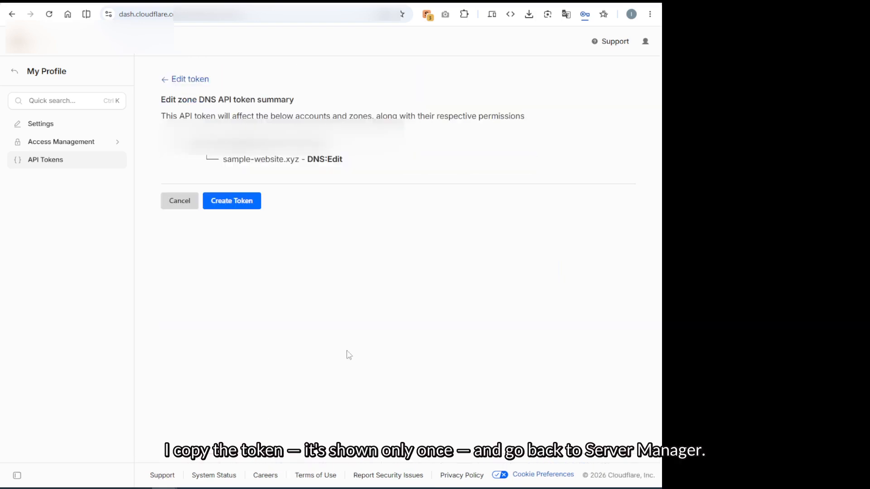
pyautogui.click(240, 204)
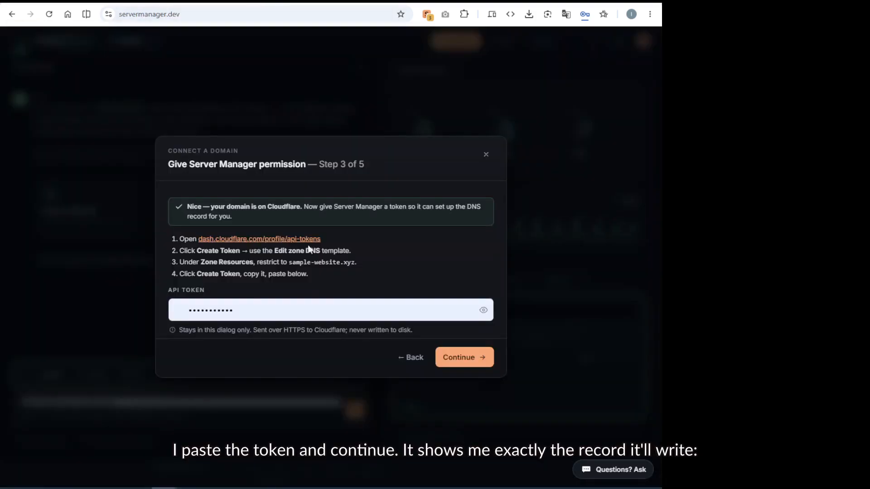
# Replace the API token field's content in Server Manager with the copied Cloudflare API token and continue to the DNS record.
pyautogui.doubleClick(226, 312)
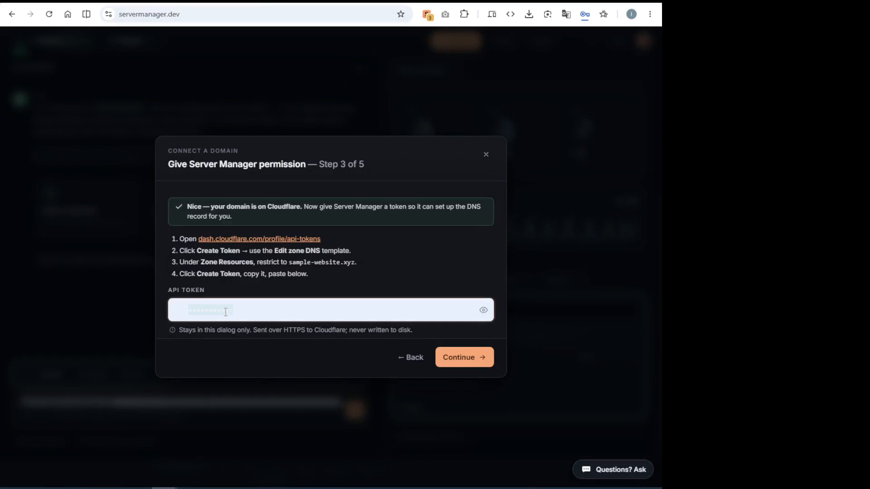
pyautogui.hotkey('ctrl', 'v')
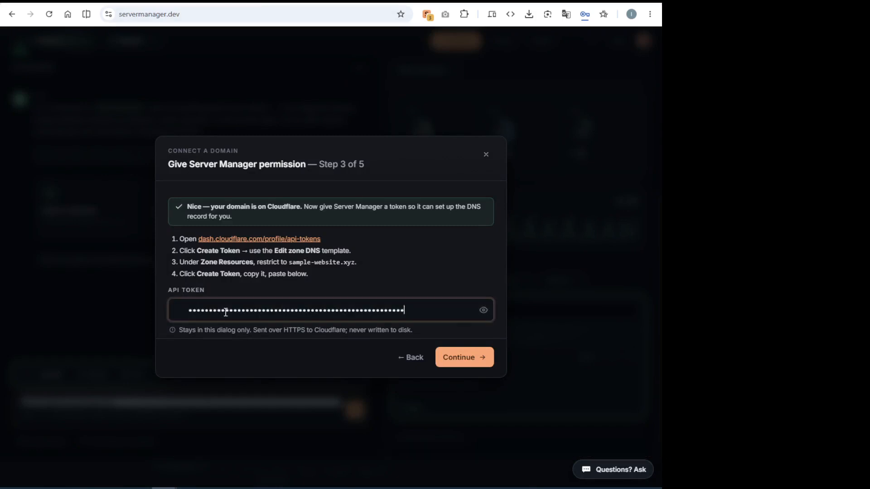
pyautogui.click(477, 362)
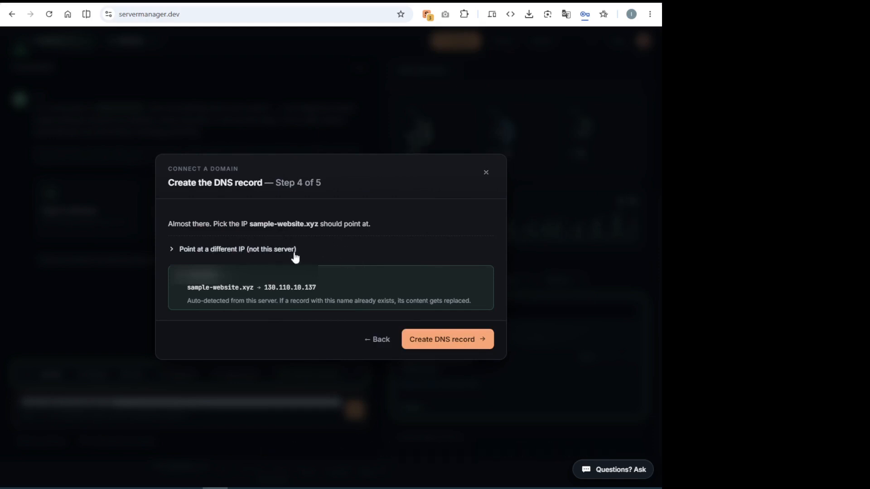
# Create the DNS record pointing sample-website.xyz at this server, and set up HTTPS by approving the proposed Caddy configuration commands.
pyautogui.click(447, 342)
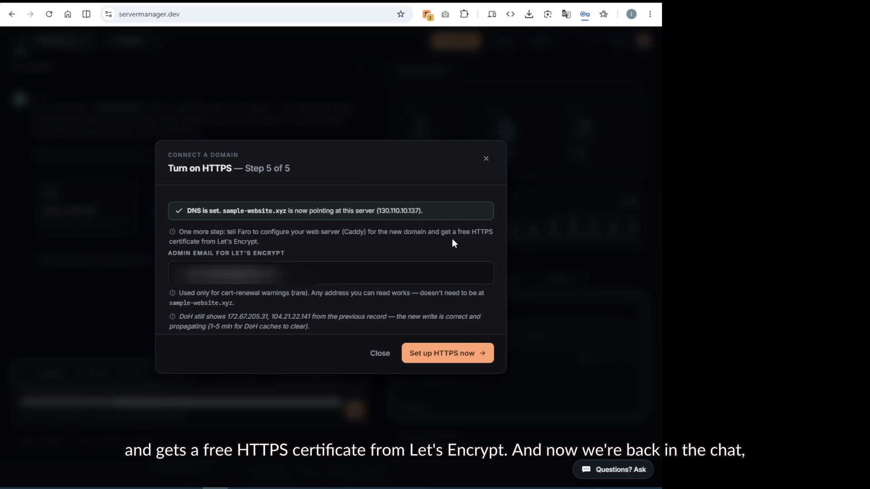
pyautogui.click(455, 360)
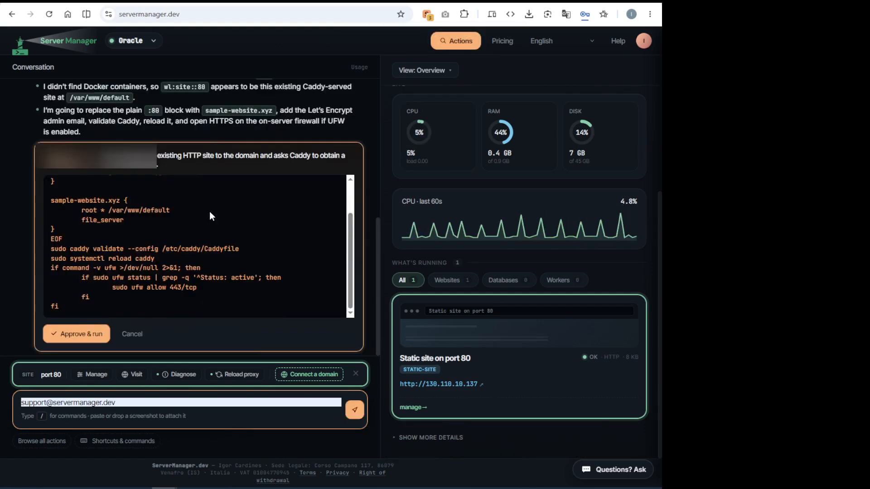
pyautogui.click(97, 334)
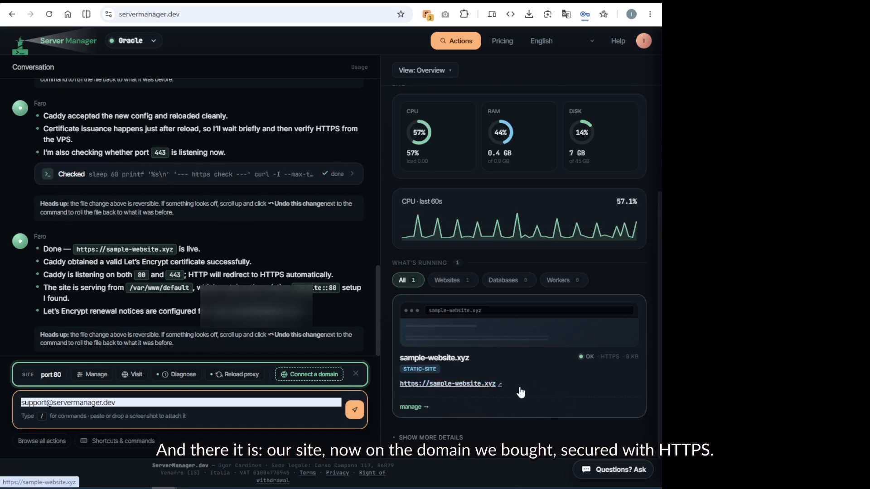
pyautogui.click(474, 384)
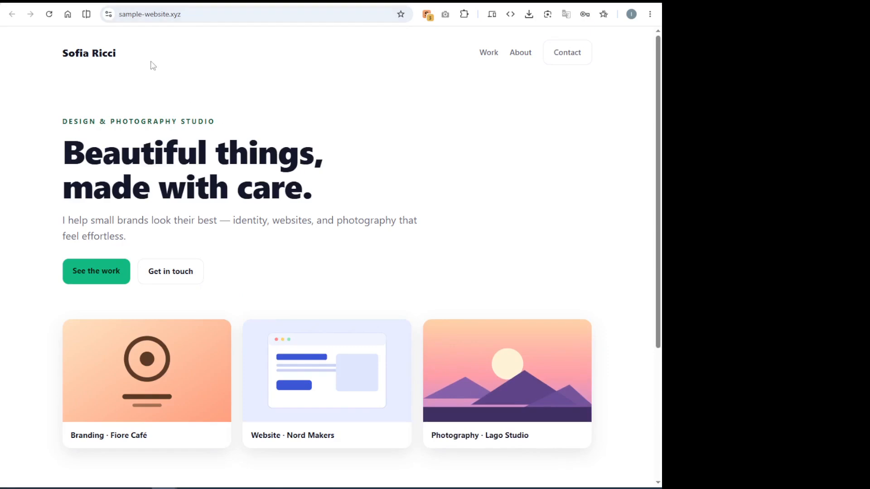
pyautogui.doubleClick(177, 15)
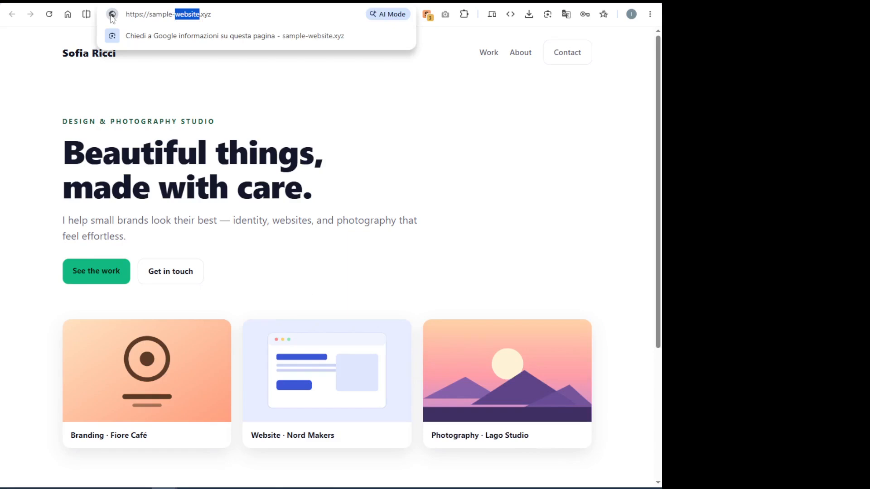
pyautogui.click(195, 16)
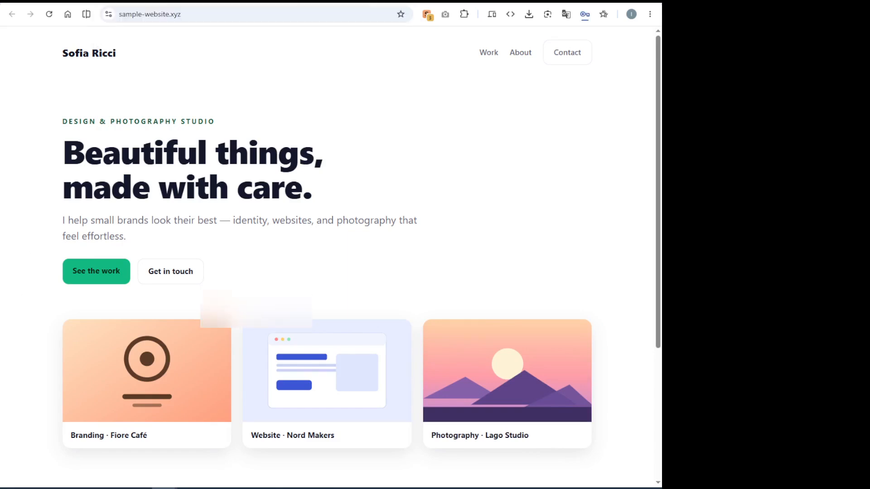
pyautogui.click(250, 2)
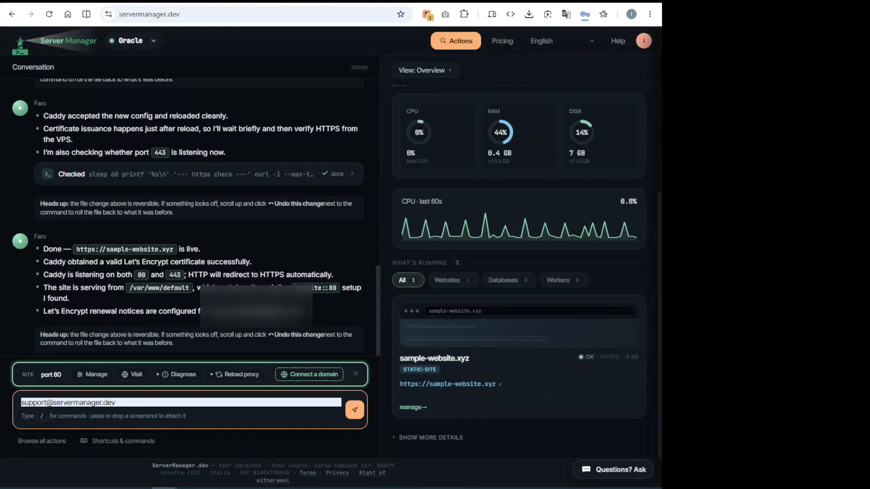